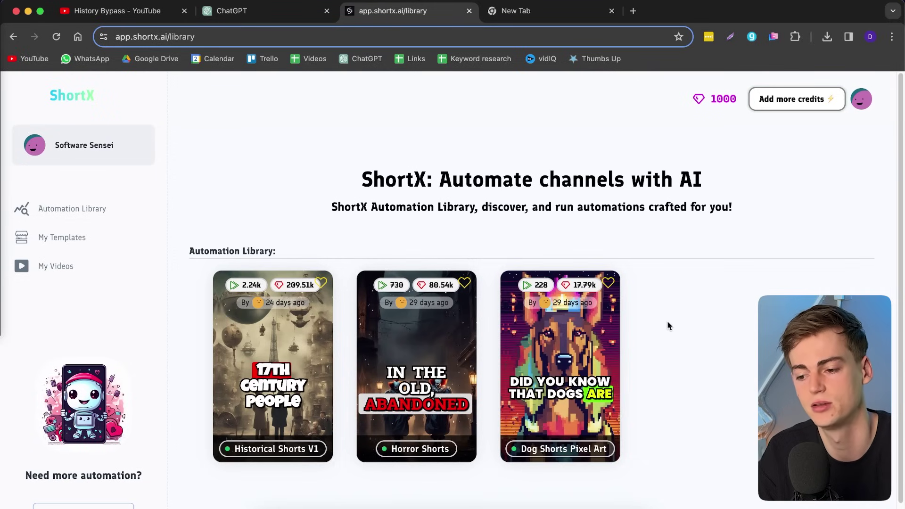
{"action": "scroll", "coordinate": [297, 467], "scroll_direction": "down", "scroll_amount": 1}
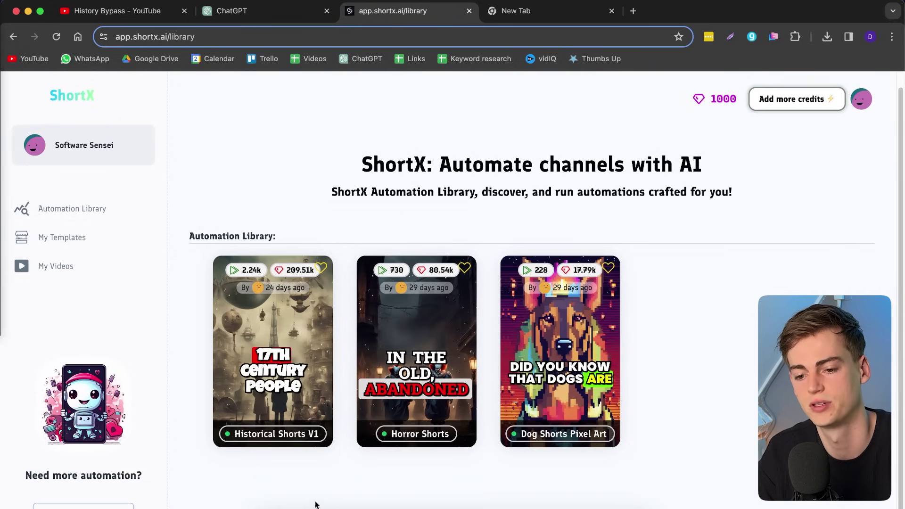
- Open the Historical Shorts V1 details, try the own-transcript option, then return to the AI prompt
{"action": "left_click", "coordinate": [274, 373]}
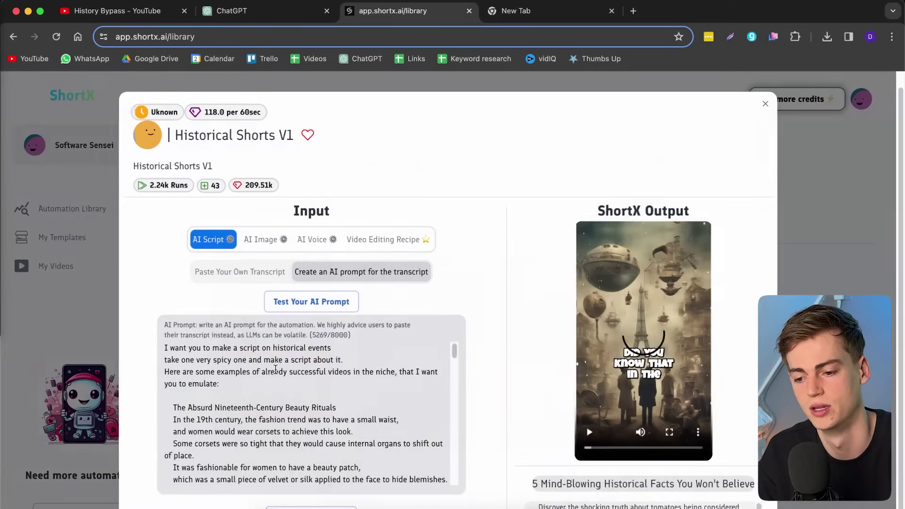
{"action": "scroll", "coordinate": [487, 235], "scroll_direction": "down", "scroll_amount": 1}
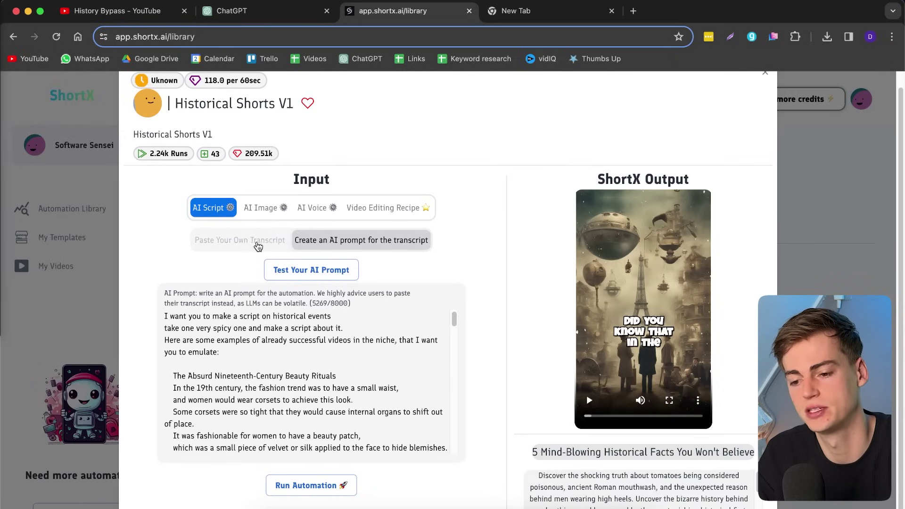
{"action": "left_click", "coordinate": [235, 245]}
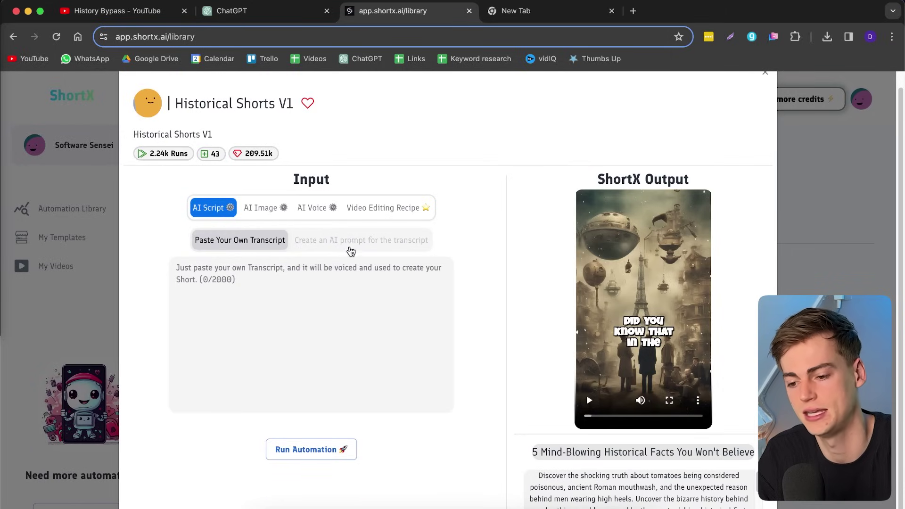
{"action": "left_click", "coordinate": [350, 251]}
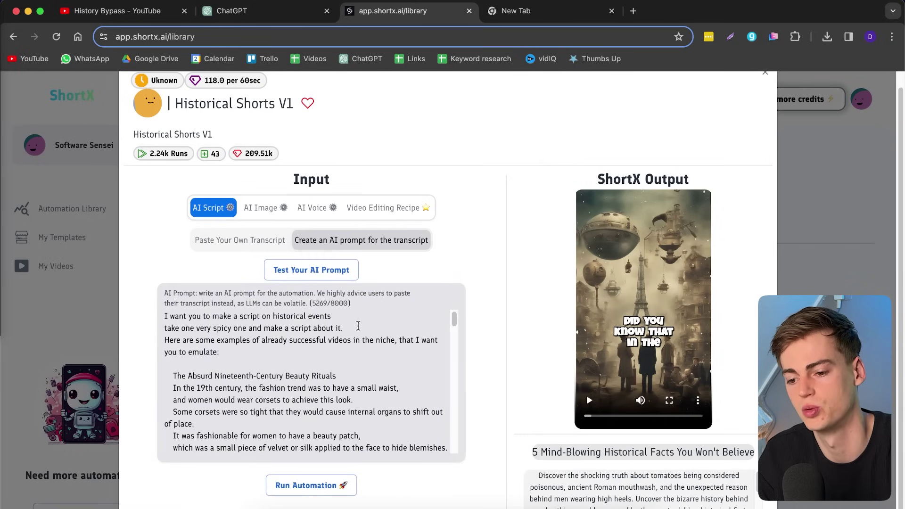
{"action": "scroll", "coordinate": [309, 333], "scroll_direction": "down", "scroll_amount": 1}
{"action": "scroll", "coordinate": [311, 337], "scroll_direction": "up", "scroll_amount": 1}
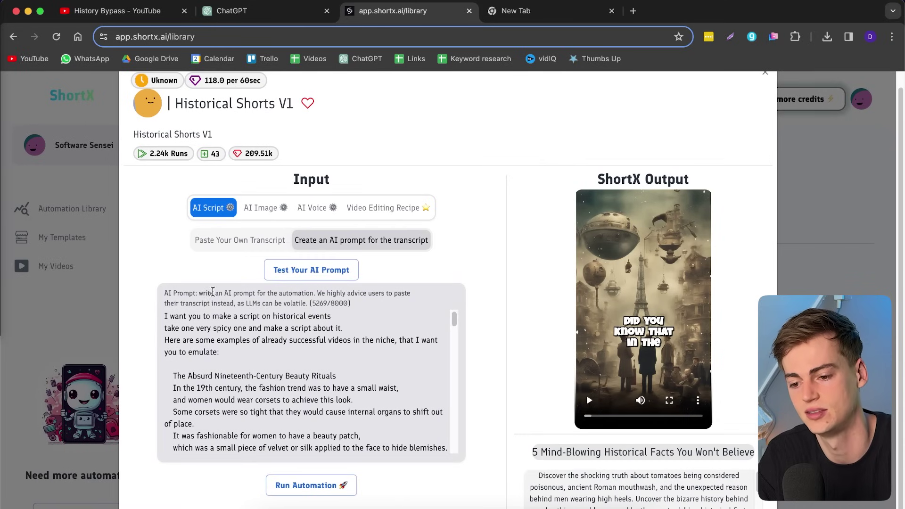
{"action": "scroll", "coordinate": [317, 344], "scroll_direction": "up", "scroll_amount": 1}
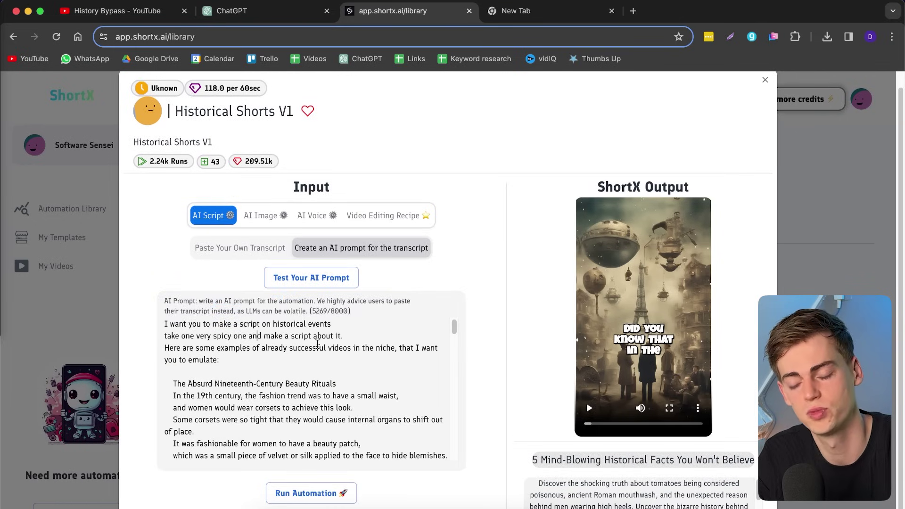
{"action": "scroll", "coordinate": [270, 366], "scroll_direction": "up", "scroll_amount": 1}
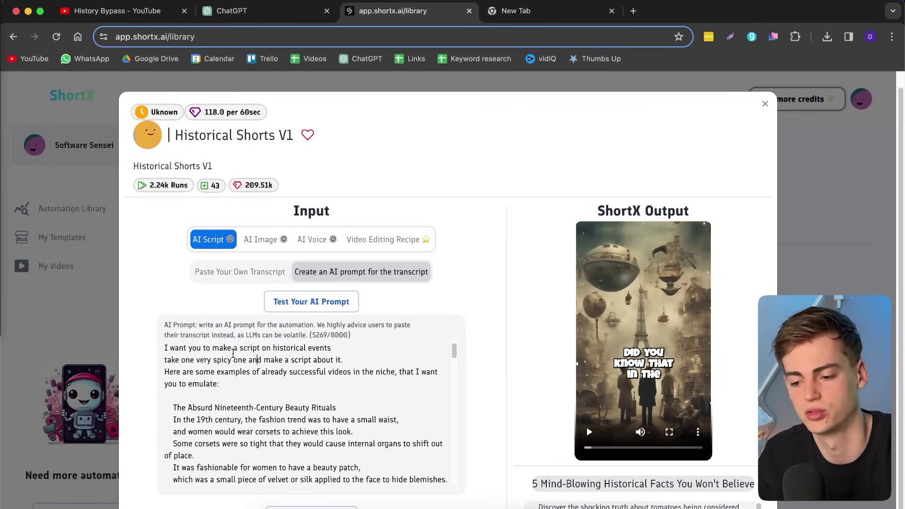
{"action": "scroll", "coordinate": [283, 353], "scroll_direction": "down", "scroll_amount": 1}
{"action": "scroll", "coordinate": [473, 326], "scroll_direction": "down", "scroll_amount": 3}
{"action": "scroll", "coordinate": [357, 322], "scroll_direction": "down", "scroll_amount": 2}
{"action": "scroll", "coordinate": [357, 322], "scroll_direction": "down", "scroll_amount": 2}
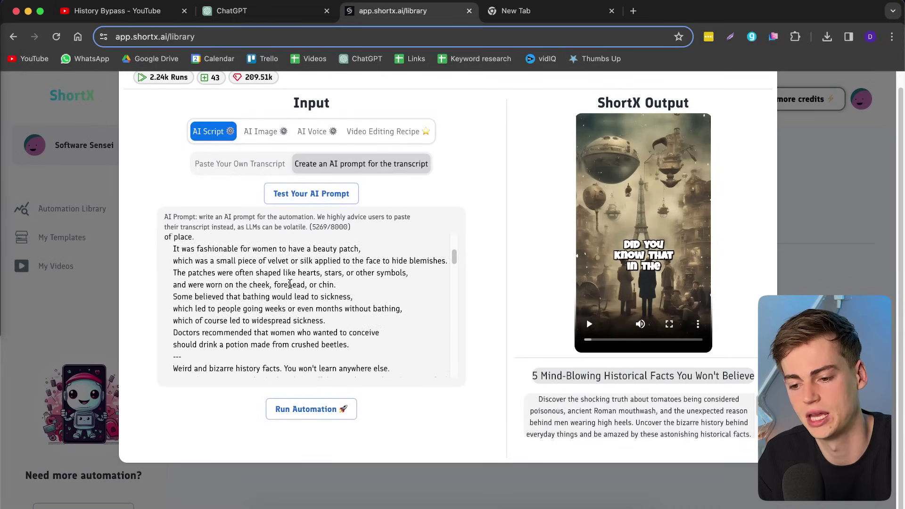
{"action": "scroll", "coordinate": [277, 286], "scroll_direction": "down", "scroll_amount": 3}
{"action": "scroll", "coordinate": [214, 290], "scroll_direction": "down", "scroll_amount": 3}
{"action": "scroll", "coordinate": [219, 295], "scroll_direction": "down", "scroll_amount": 3}
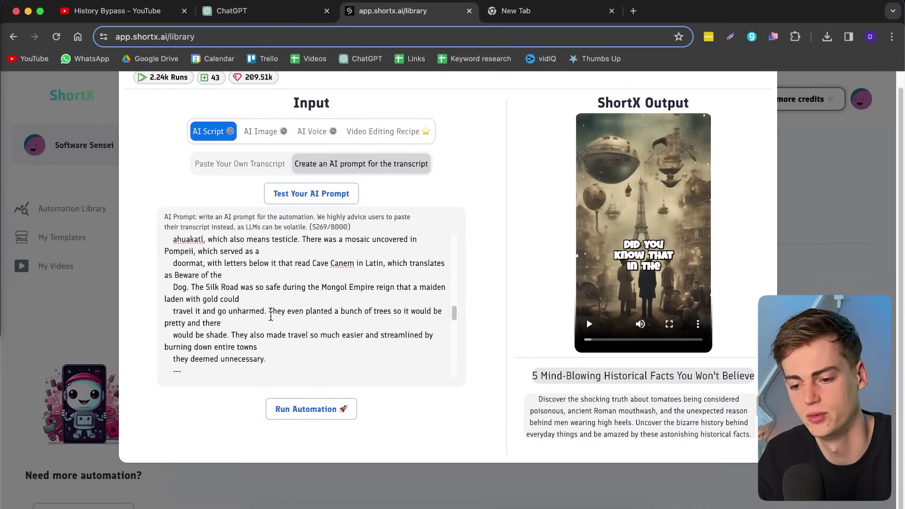
{"action": "scroll", "coordinate": [228, 303], "scroll_direction": "down", "scroll_amount": 3}
{"action": "scroll", "coordinate": [284, 354], "scroll_direction": "down", "scroll_amount": 3}
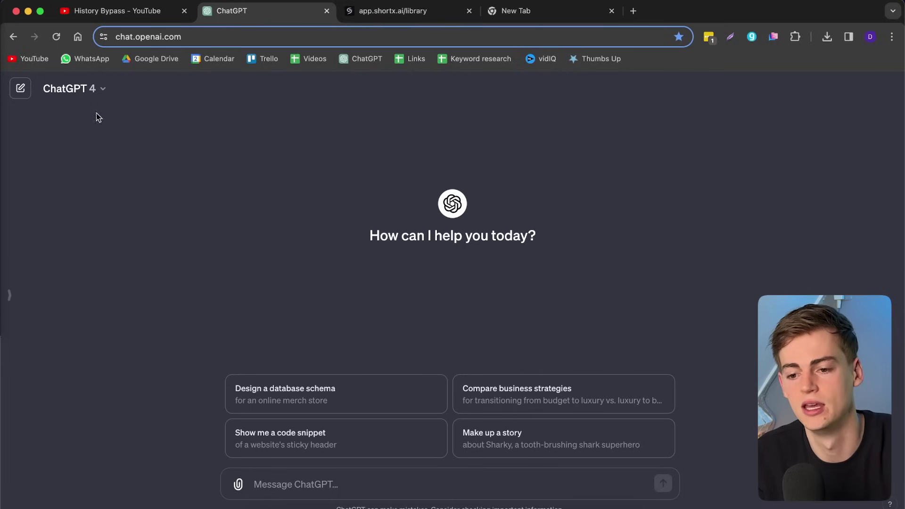
- With GPT-4, request the alien time-manipulation script, get it unformatted, and select the reply
{"action": "left_click", "coordinate": [74, 88]}
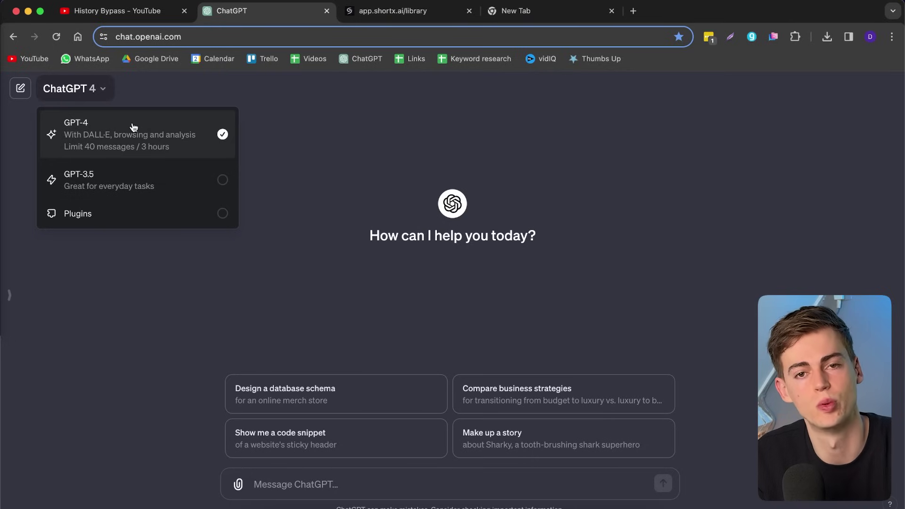
{"action": "left_click", "coordinate": [147, 369]}
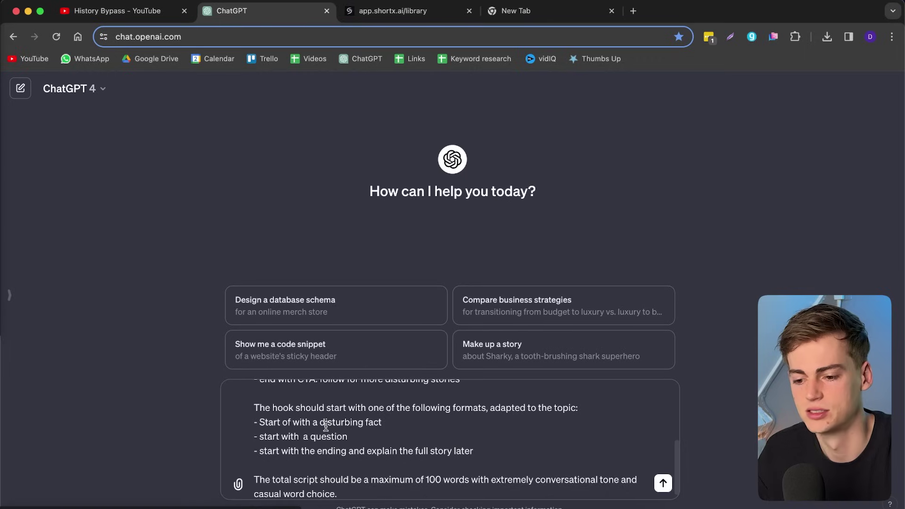
{"action": "scroll", "coordinate": [325, 427], "scroll_direction": "up", "scroll_amount": 3}
{"action": "scroll", "coordinate": [331, 432], "scroll_direction": "up", "scroll_amount": 2}
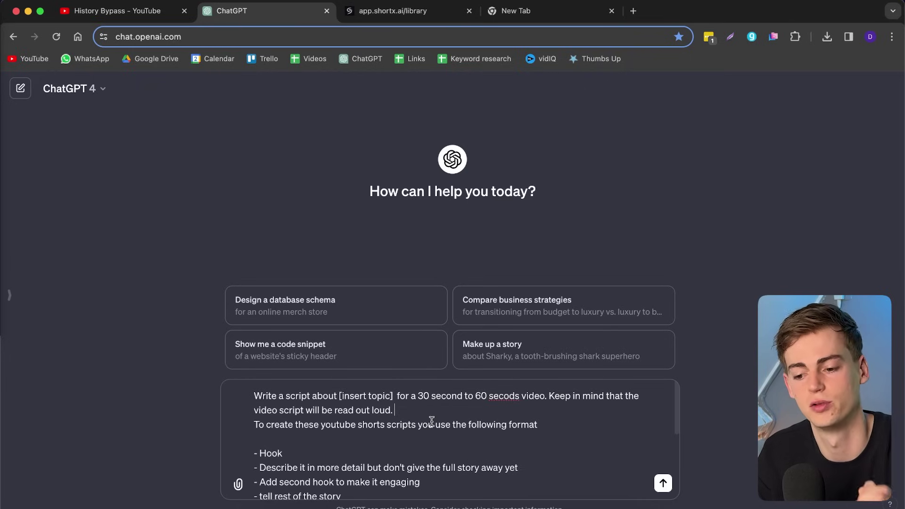
{"action": "scroll", "coordinate": [425, 438], "scroll_direction": "down", "scroll_amount": 1}
{"action": "scroll", "coordinate": [420, 449], "scroll_direction": "down", "scroll_amount": 2}
{"action": "scroll", "coordinate": [396, 438], "scroll_direction": "up", "scroll_amount": 1}
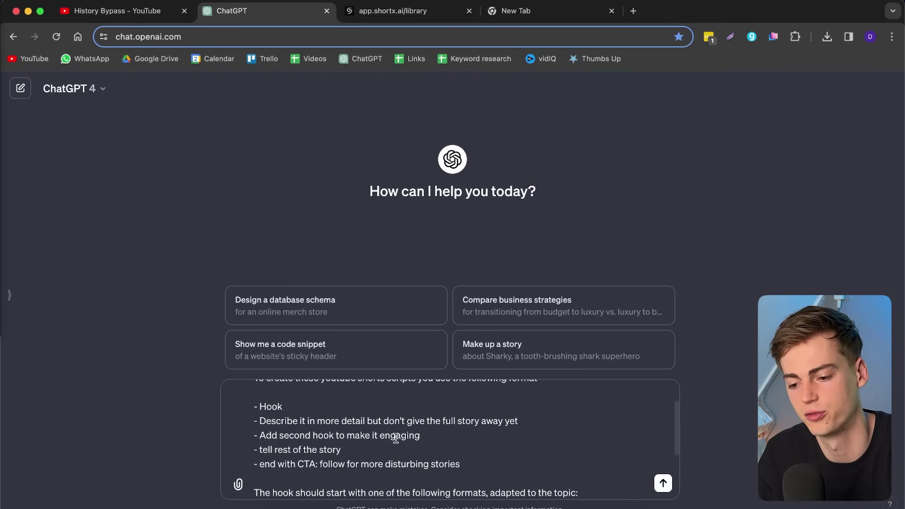
{"action": "scroll", "coordinate": [396, 431], "scroll_direction": "down", "scroll_amount": 2}
{"action": "scroll", "coordinate": [385, 435], "scroll_direction": "down", "scroll_amount": 1}
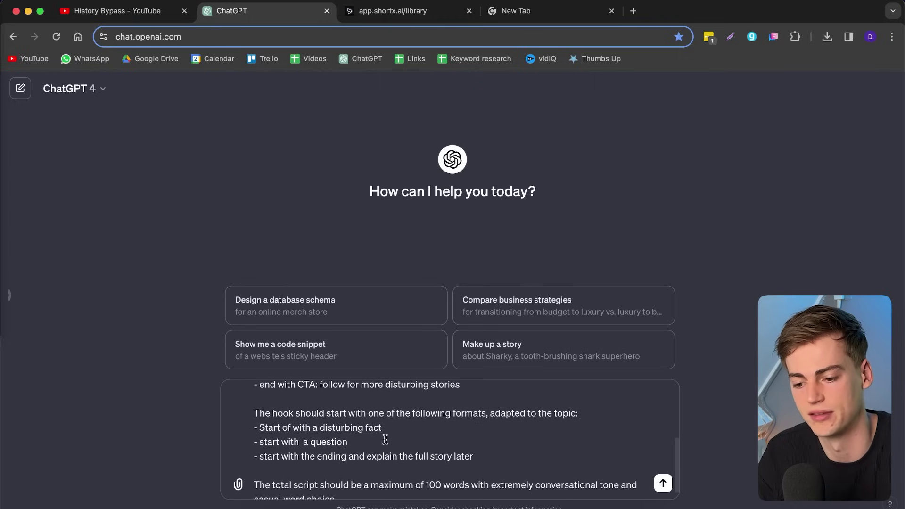
{"action": "scroll", "coordinate": [385, 437], "scroll_direction": "up", "scroll_amount": 1}
{"action": "scroll", "coordinate": [386, 438], "scroll_direction": "up", "scroll_amount": 1}
{"action": "scroll", "coordinate": [385, 437], "scroll_direction": "down", "scroll_amount": 1}
{"action": "scroll", "coordinate": [397, 437], "scroll_direction": "down", "scroll_amount": 1}
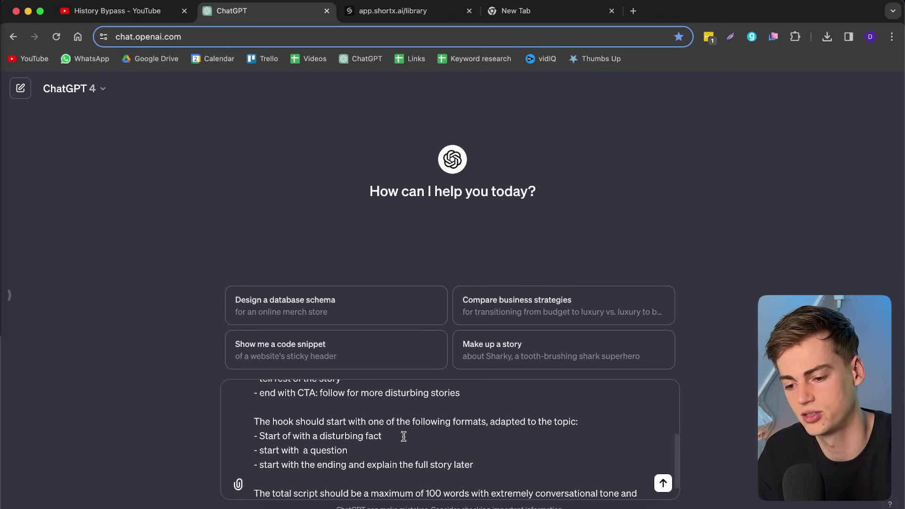
{"action": "scroll", "coordinate": [375, 428], "scroll_direction": "down", "scroll_amount": 2}
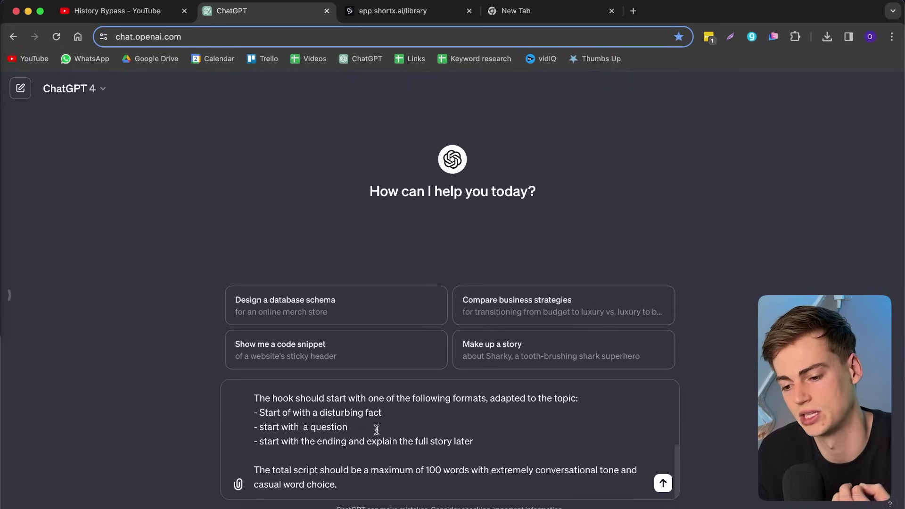
{"action": "scroll", "coordinate": [376, 429], "scroll_direction": "up", "scroll_amount": 5}
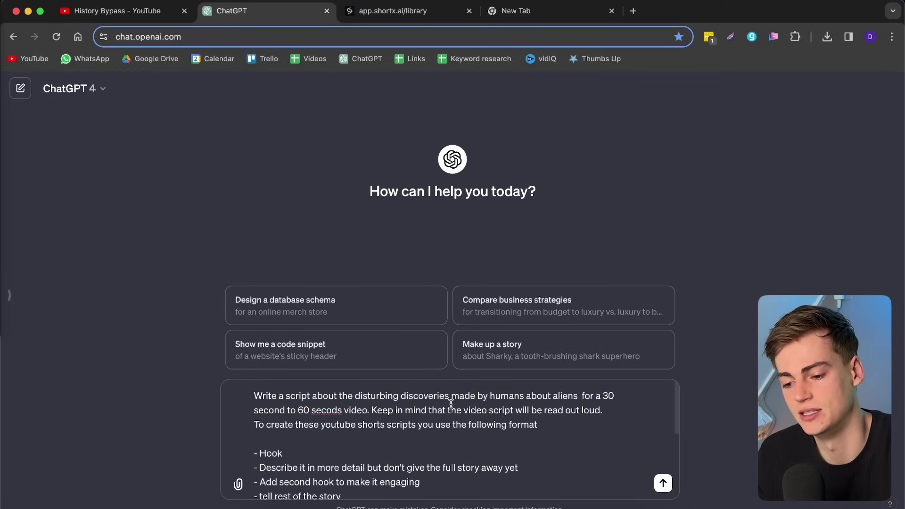
{"action": "scroll", "coordinate": [460, 414], "scroll_direction": "down", "scroll_amount": 5}
{"action": "key", "text": "Return"}
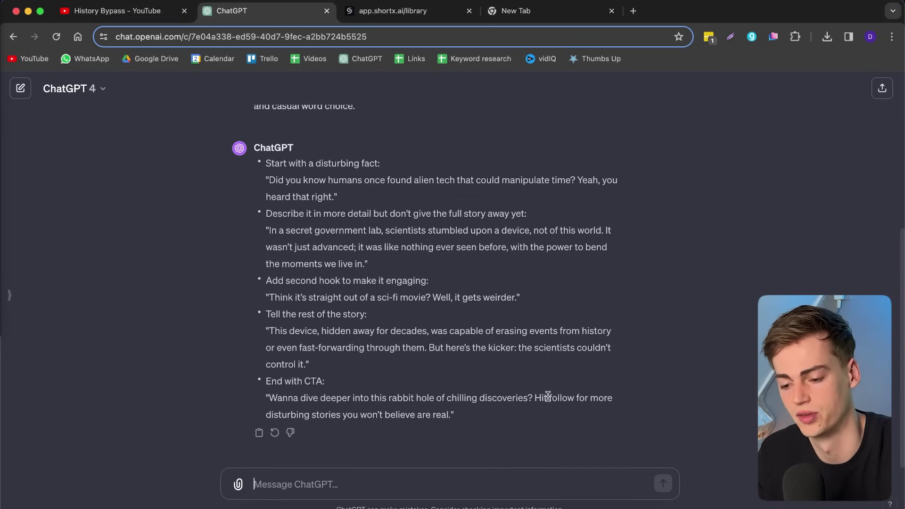
{"action": "type", "text": "remove the format"}
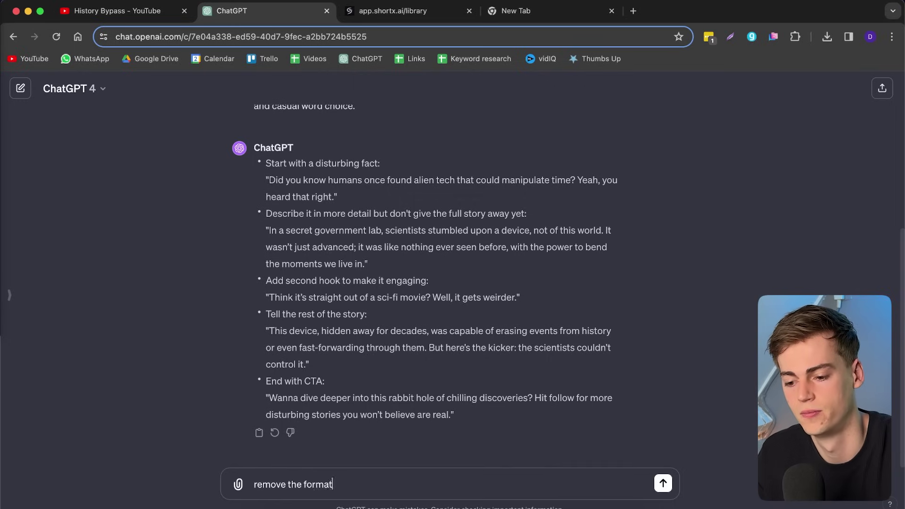
{"action": "key", "text": "Return"}
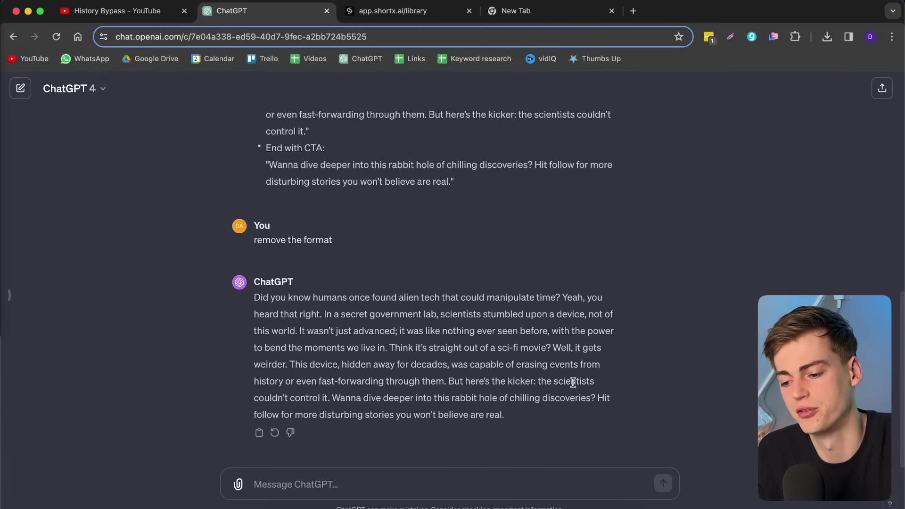
{"action": "left_click_drag", "start_coordinate": [501, 415], "coordinate": [252, 304]}
{"action": "key", "text": "super+c"}
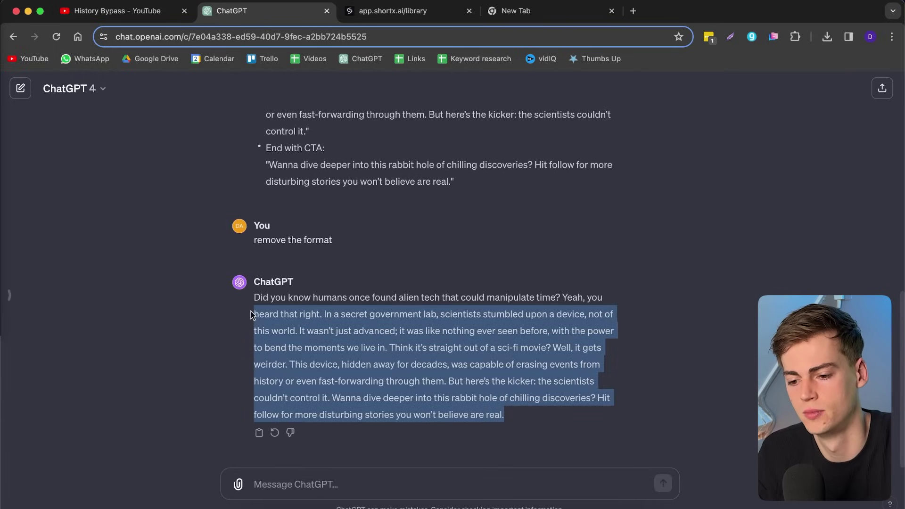
- Paste the ChatGPT alien script into ShortX's Paste Your Own Transcript field
{"action": "left_click", "coordinate": [396, 23]}
{"action": "scroll", "coordinate": [227, 283], "scroll_direction": "up", "scroll_amount": 5}
{"action": "scroll", "coordinate": [227, 283], "scroll_direction": "up", "scroll_amount": 5}
{"action": "scroll", "coordinate": [227, 266], "scroll_direction": "up", "scroll_amount": 2}
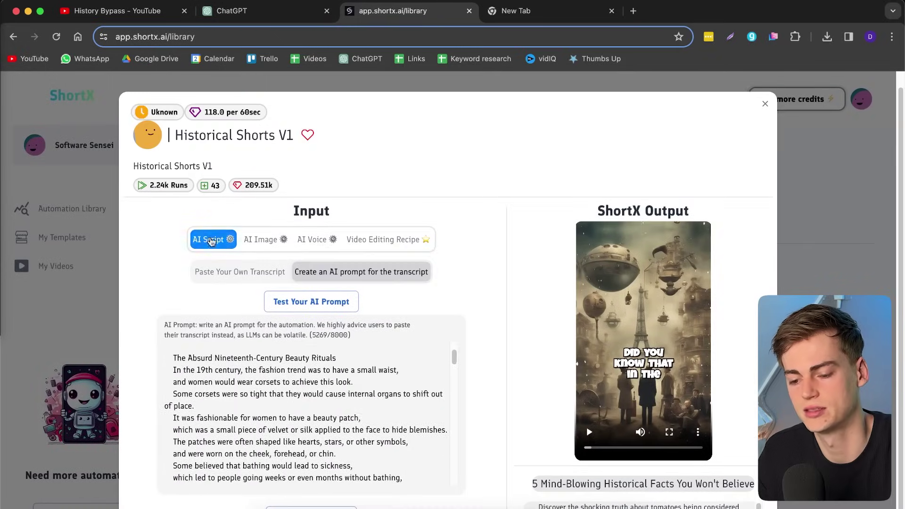
{"action": "scroll", "coordinate": [227, 267], "scroll_direction": "up", "scroll_amount": 2}
{"action": "left_click", "coordinate": [229, 231]}
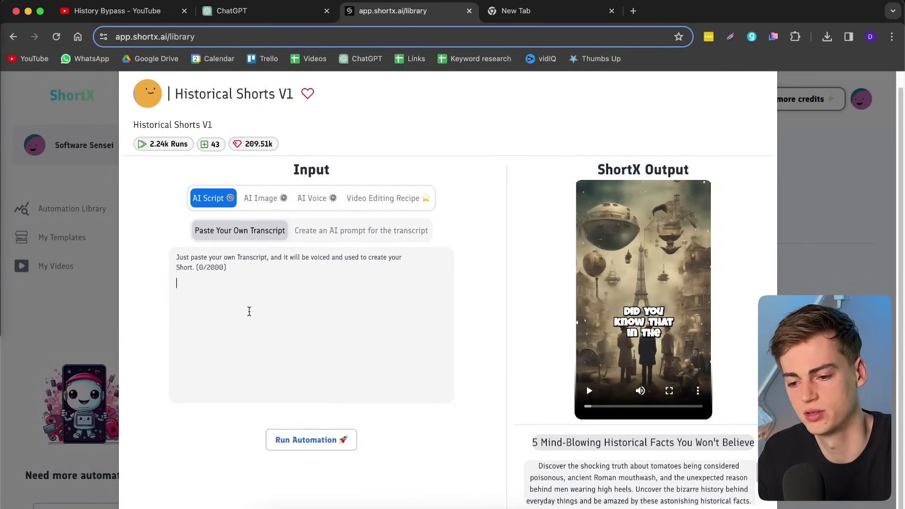
{"action": "key", "text": "super+v"}
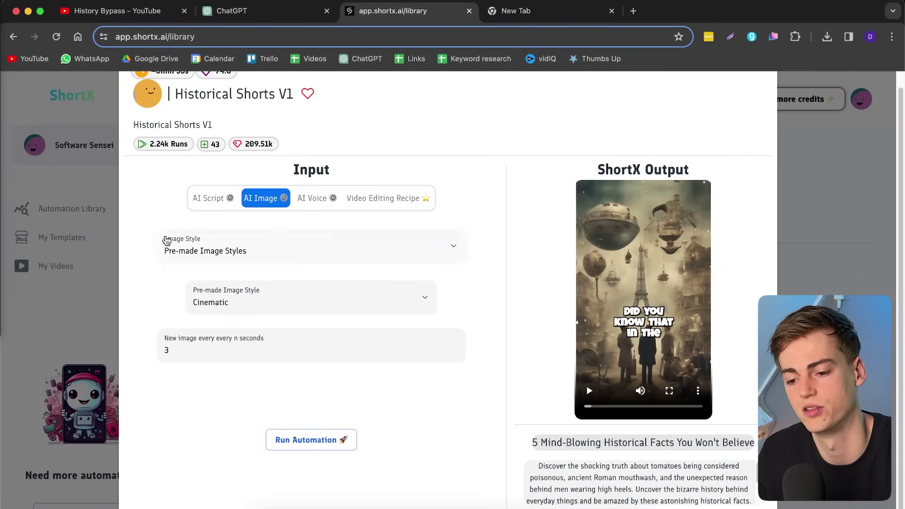
{"action": "left_click", "coordinate": [237, 257]}
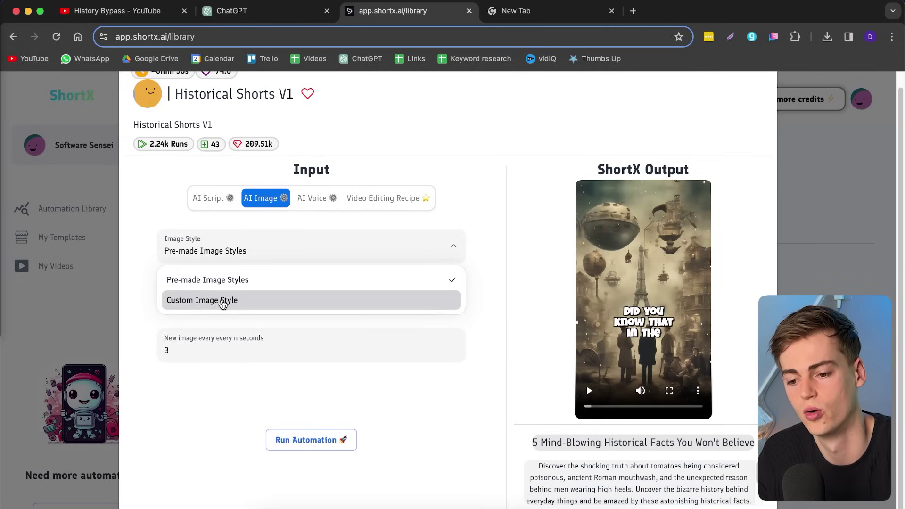
{"action": "left_click", "coordinate": [227, 299]}
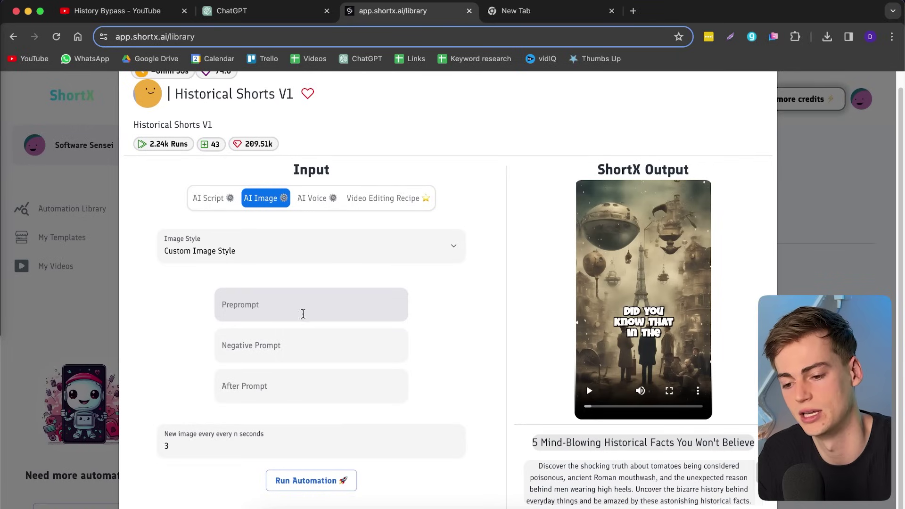
{"action": "left_click", "coordinate": [286, 307]}
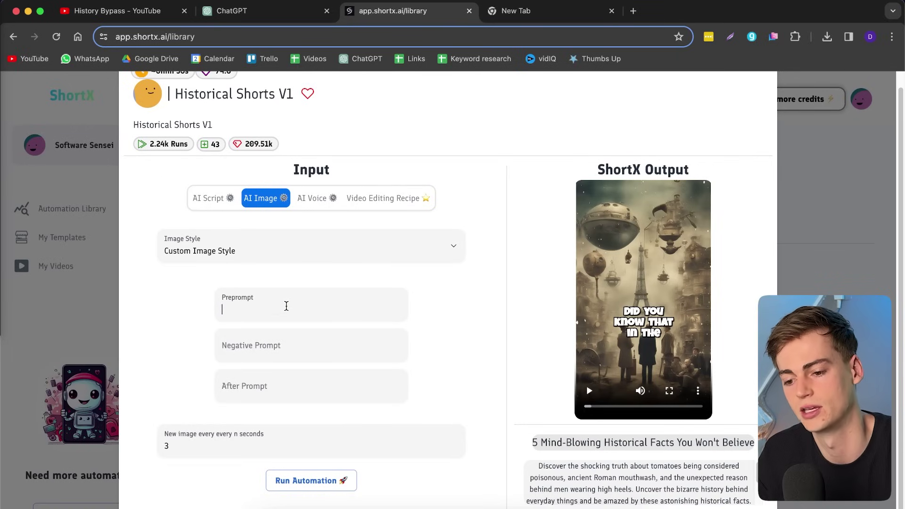
{"action": "left_click", "coordinate": [283, 352]}
{"action": "left_click", "coordinate": [288, 395]}
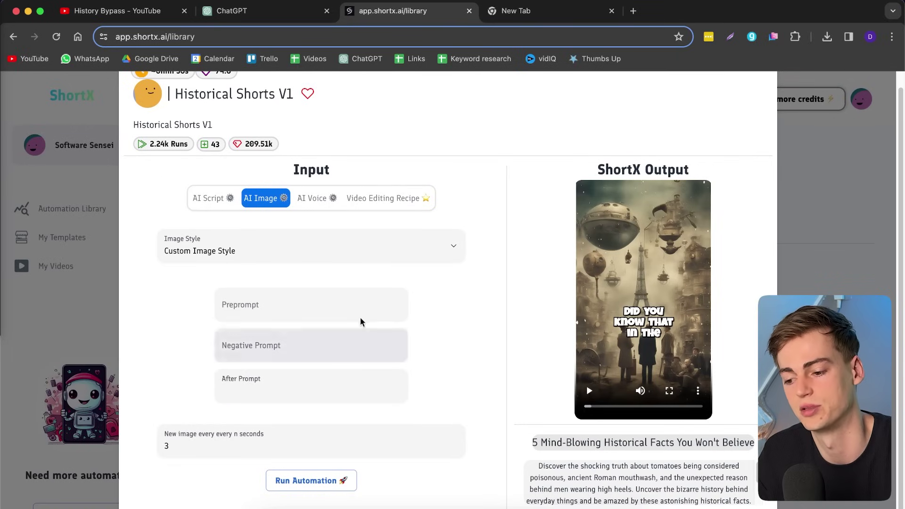
{"action": "scroll", "coordinate": [360, 322], "scroll_direction": "down", "scroll_amount": 1}
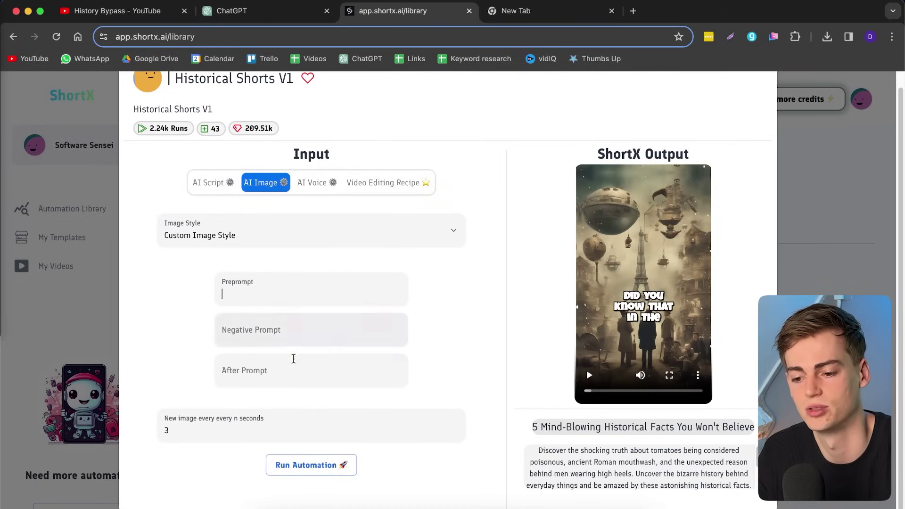
{"action": "left_click", "coordinate": [256, 239]}
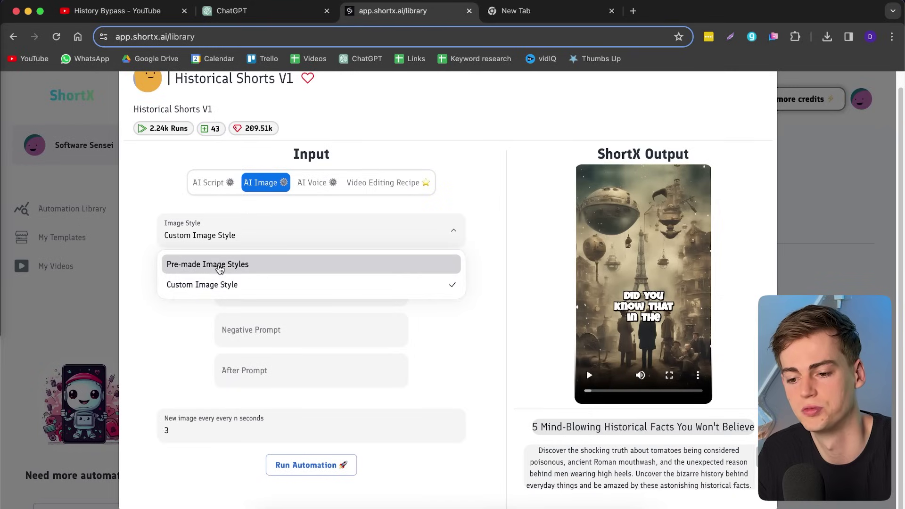
{"action": "left_click", "coordinate": [220, 267]}
{"action": "left_click", "coordinate": [272, 278]}
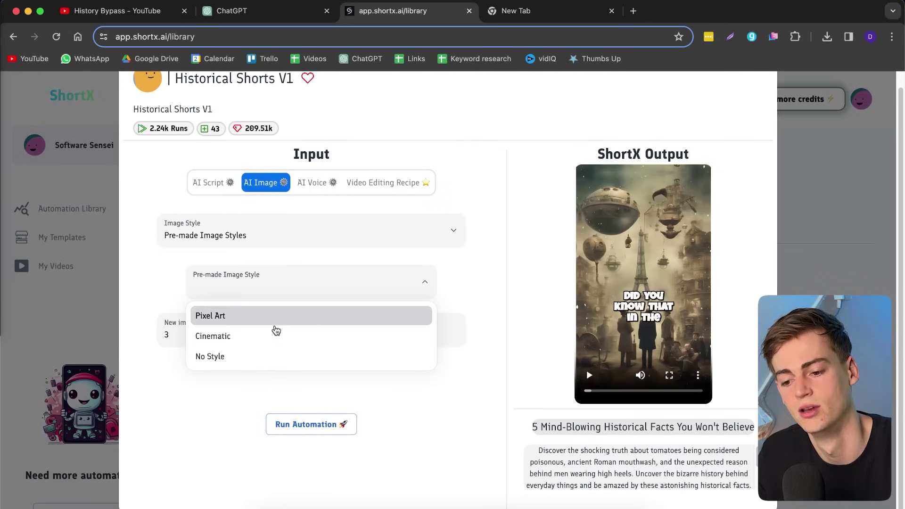
{"action": "left_click", "coordinate": [276, 337]}
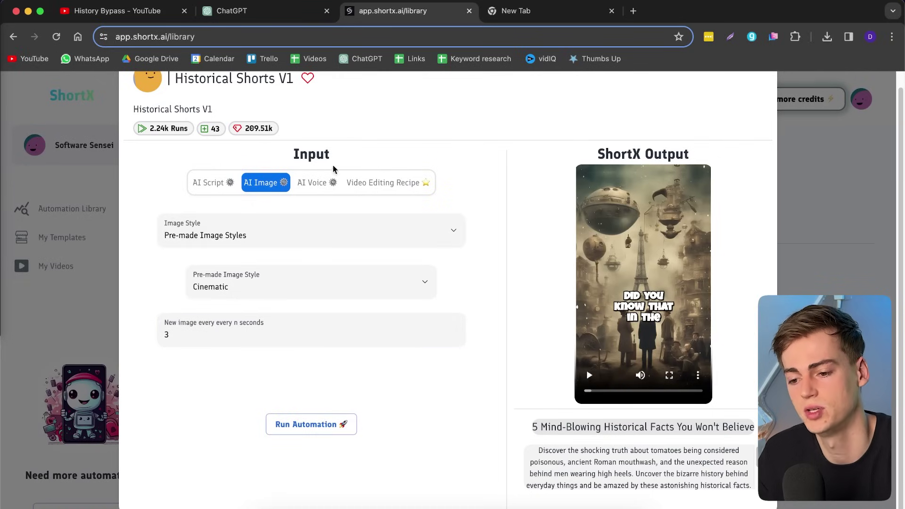
- Preview the Marcus, Drew and Clyde voices, then settle on Marcus [ElevenLabs]
{"action": "left_click", "coordinate": [312, 183]}
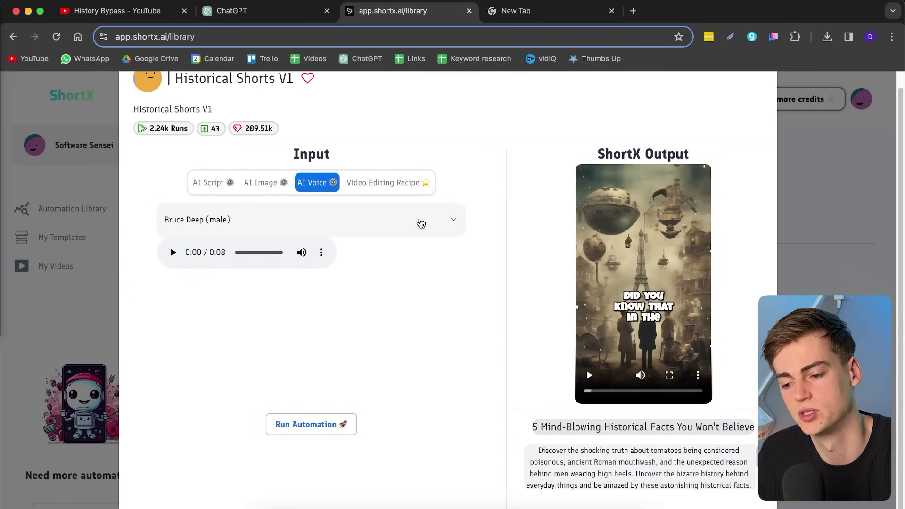
{"action": "left_click", "coordinate": [394, 219]}
{"action": "scroll", "coordinate": [308, 289], "scroll_direction": "down", "scroll_amount": 1}
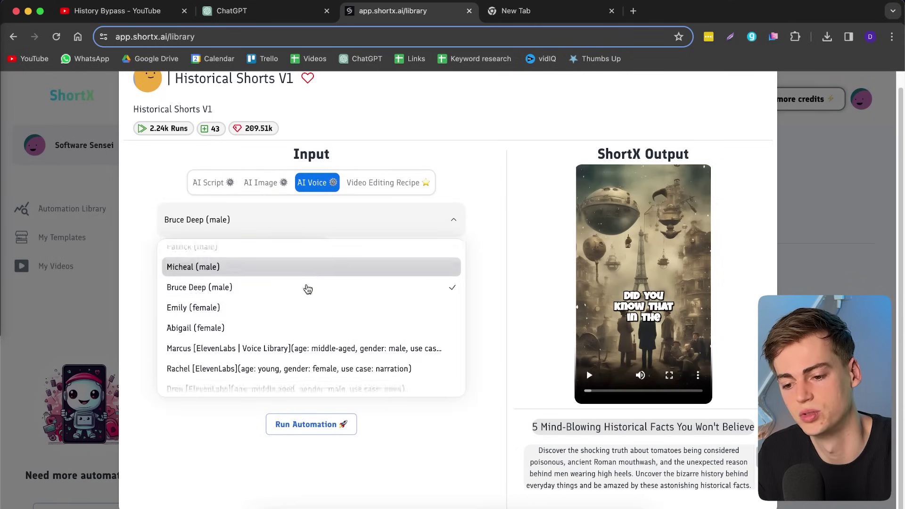
{"action": "left_click", "coordinate": [243, 348]}
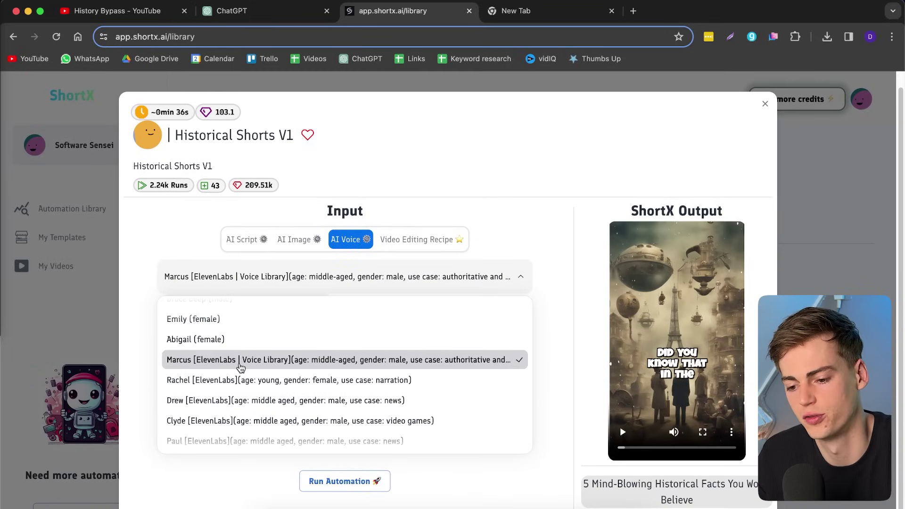
{"action": "left_click", "coordinate": [240, 365]}
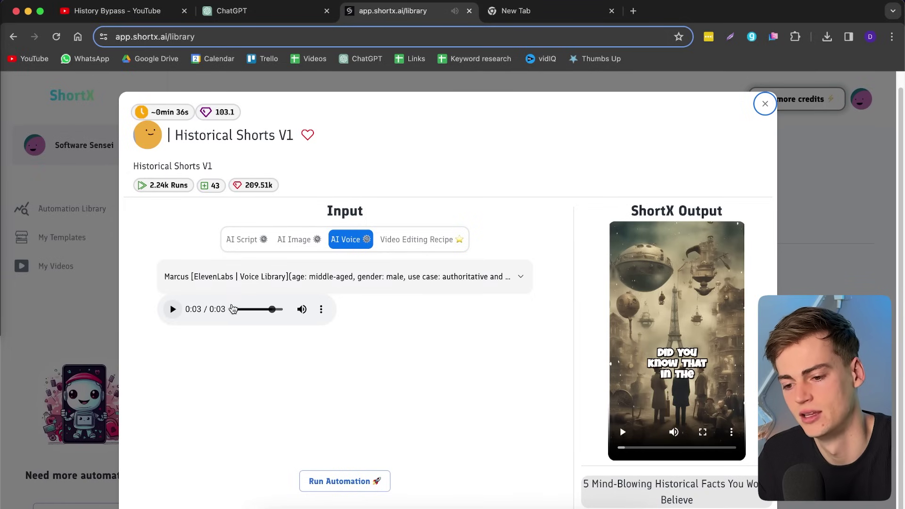
{"action": "left_click", "coordinate": [276, 284]}
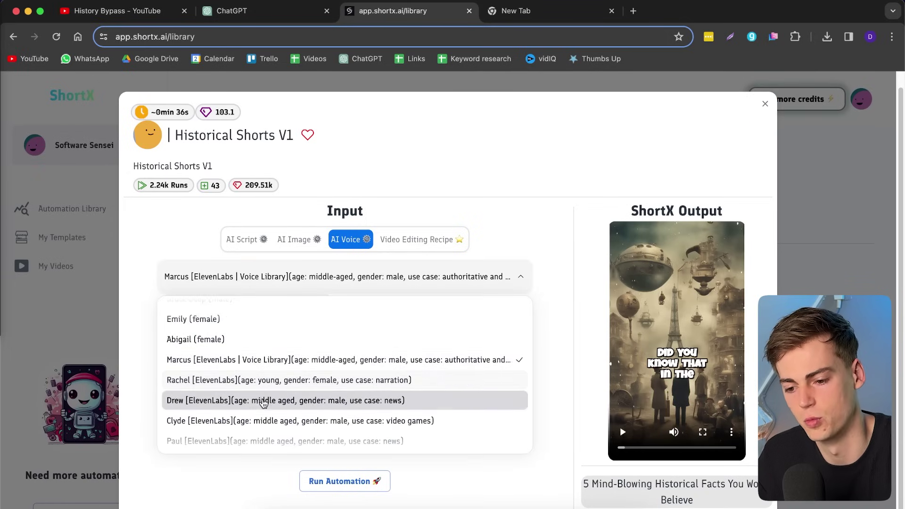
{"action": "left_click", "coordinate": [258, 402]}
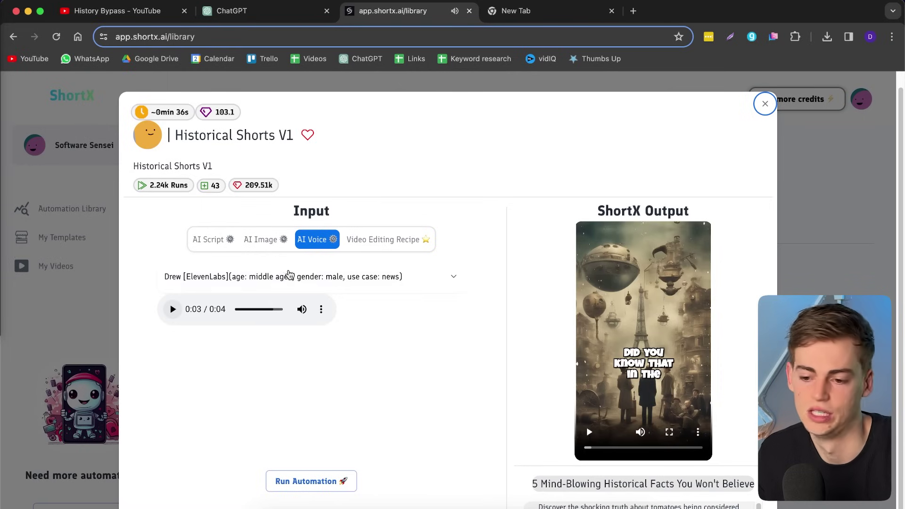
{"action": "left_click", "coordinate": [289, 276]}
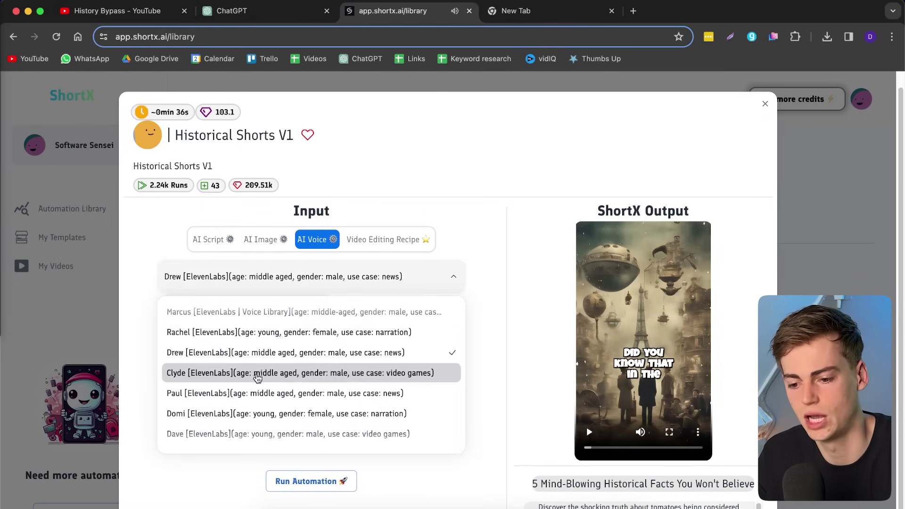
{"action": "left_click", "coordinate": [202, 373]}
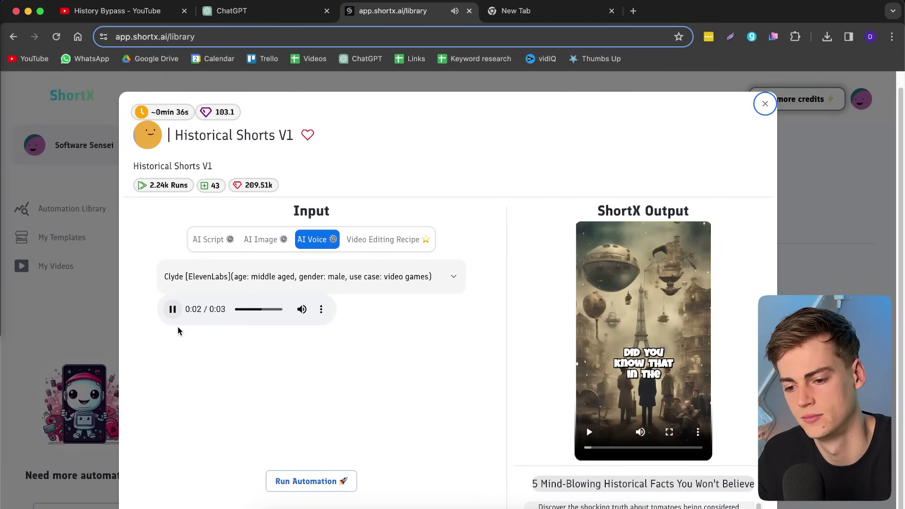
{"action": "left_click", "coordinate": [213, 283]}
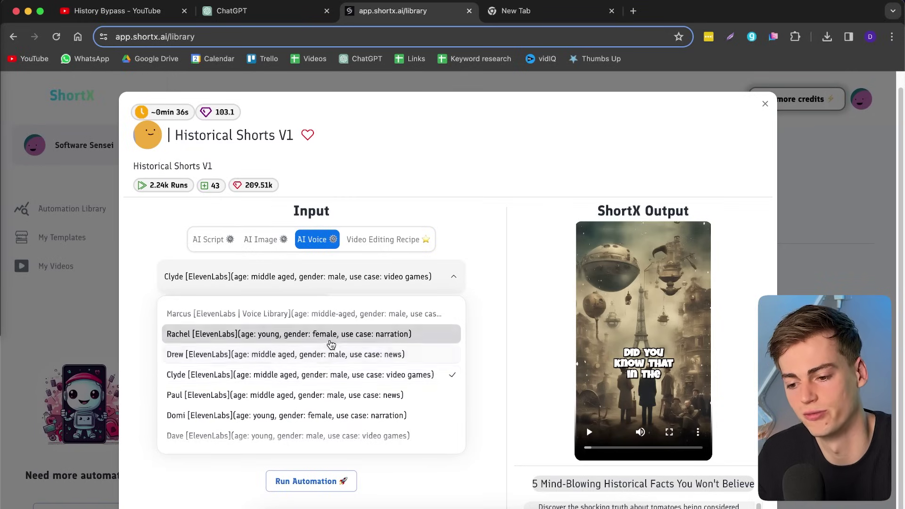
{"action": "left_click", "coordinate": [382, 318]}
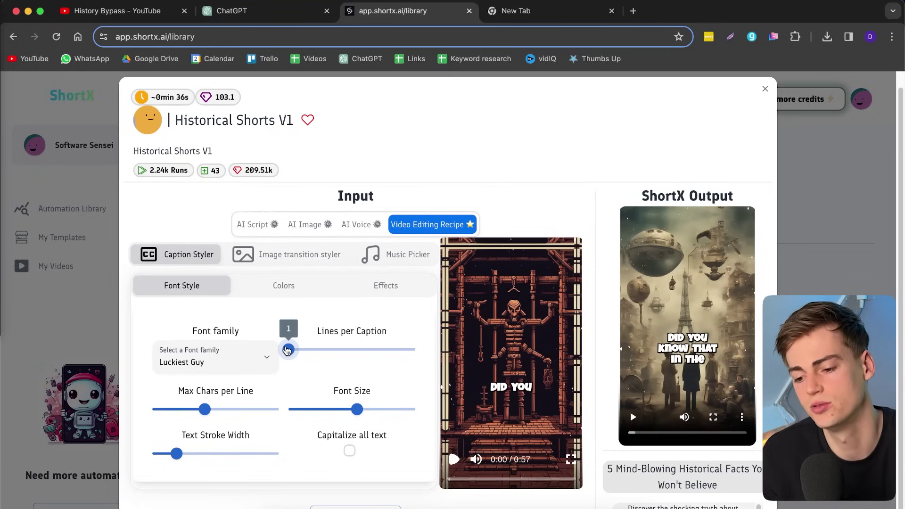
{"action": "mouse_move", "coordinate": [204, 409]}
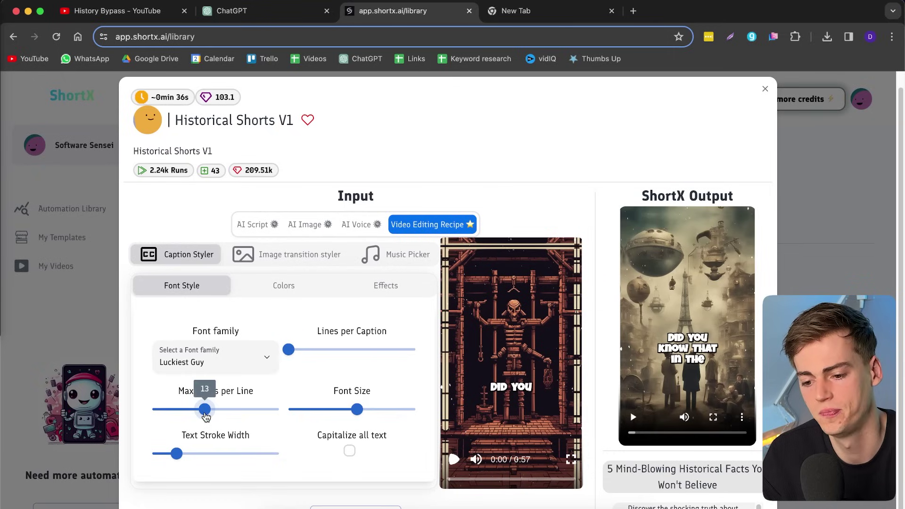
- Allow 15 characters per caption line so 'Did you know' shows together
{"action": "mouse_move", "coordinate": [206, 414]}
{"action": "left_mouse_down"}
{"action": "mouse_move", "coordinate": [213, 416]}
{"action": "mouse_move", "coordinate": [184, 410]}
{"action": "mouse_move", "coordinate": [192, 414]}
{"action": "left_mouse_up"}
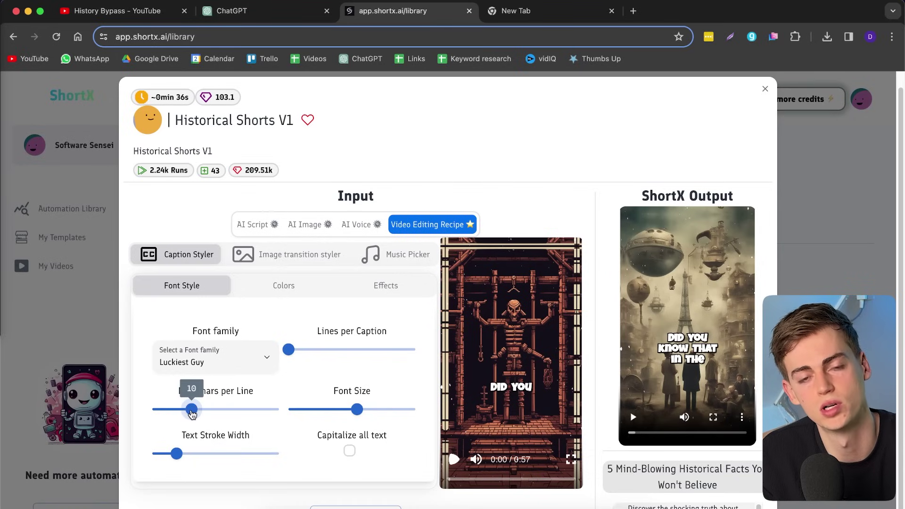
{"action": "left_click_drag", "start_coordinate": [195, 418], "coordinate": [215, 419]}
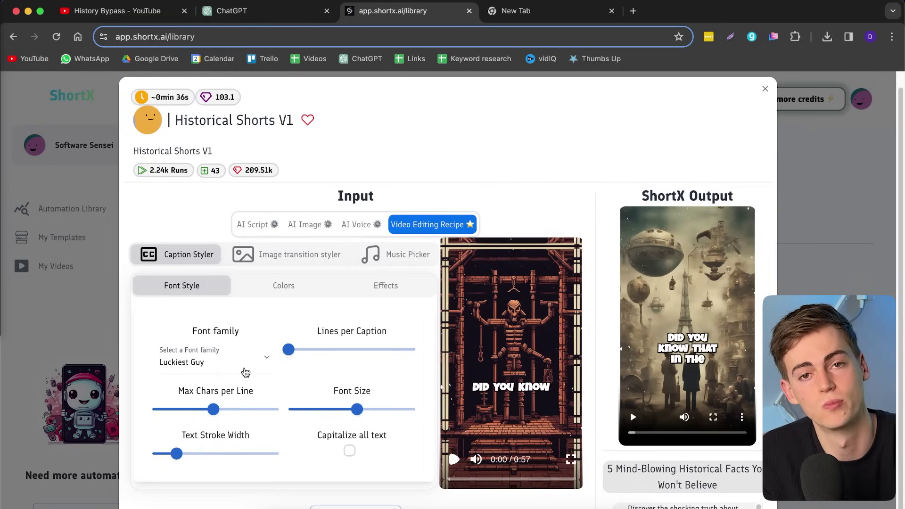
- Set the Highlighted Text Color for caption words to bright yellow
{"action": "left_click", "coordinate": [284, 285]}
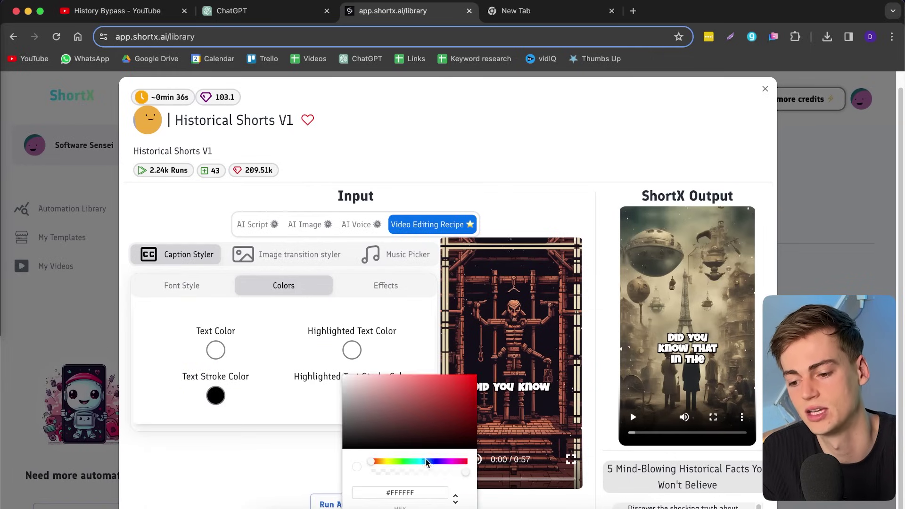
{"action": "left_click", "coordinate": [388, 460]}
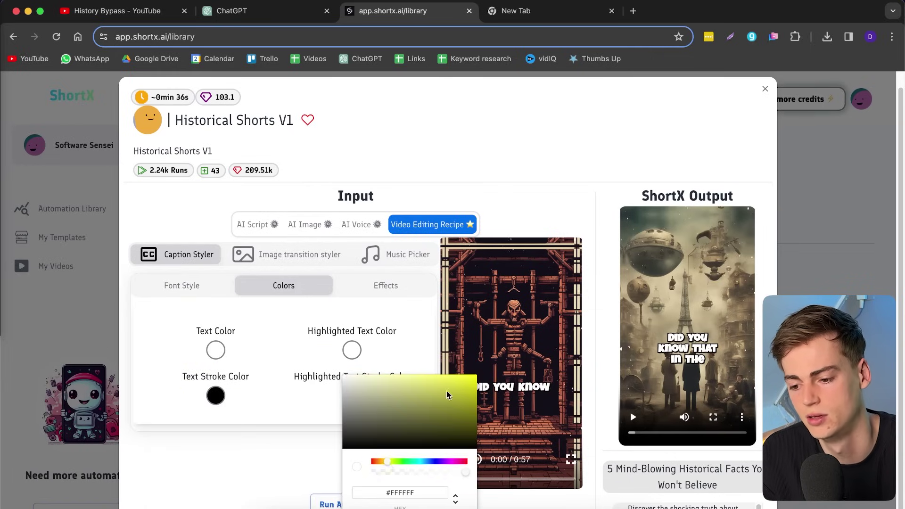
{"action": "left_click_drag", "start_coordinate": [446, 391], "coordinate": [357, 365]}
{"action": "left_click", "coordinate": [361, 341]}
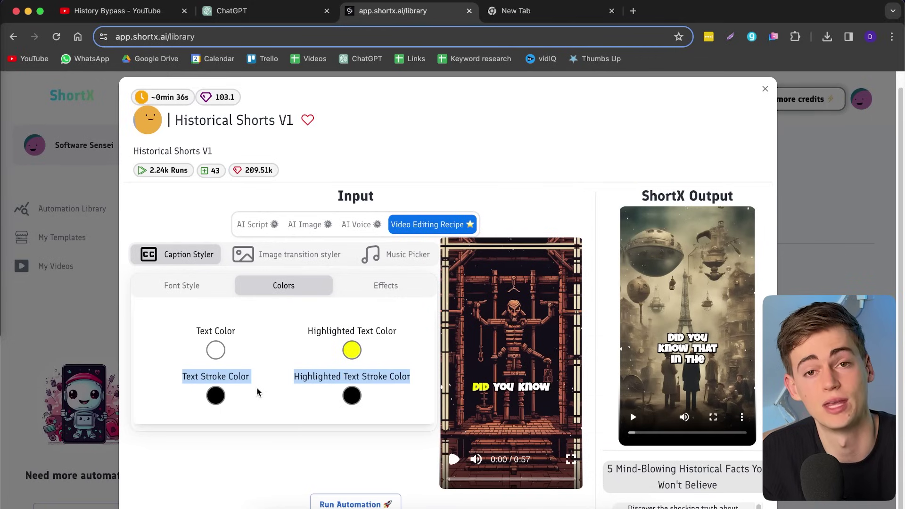
{"action": "left_click", "coordinate": [358, 398]}
{"action": "scroll", "coordinate": [359, 382], "scroll_direction": "down", "scroll_amount": 1}
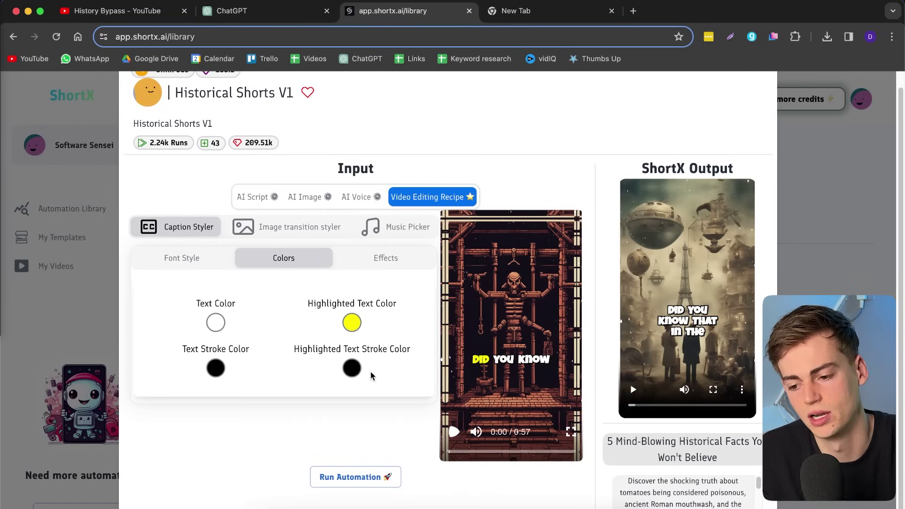
{"action": "left_click", "coordinate": [374, 265]}
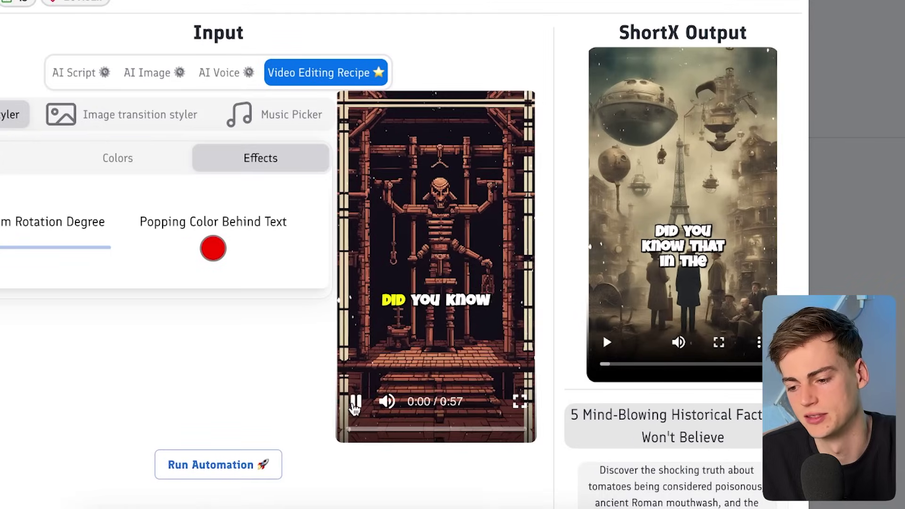
- Preview the captions, then switch the Popping Color Behind Text swatch from red to blue
{"action": "left_click", "coordinate": [452, 435]}
{"action": "left_click", "coordinate": [354, 404]}
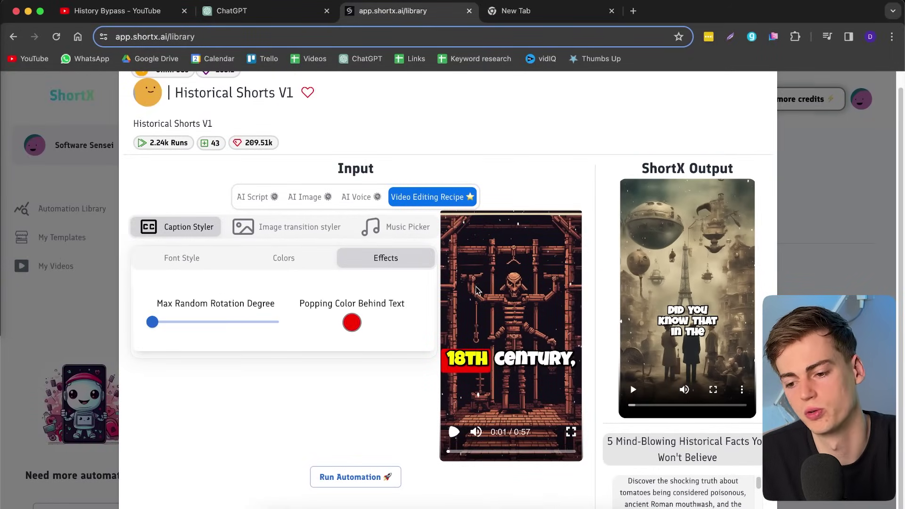
{"action": "left_click", "coordinate": [345, 324]}
{"action": "left_click", "coordinate": [428, 462]}
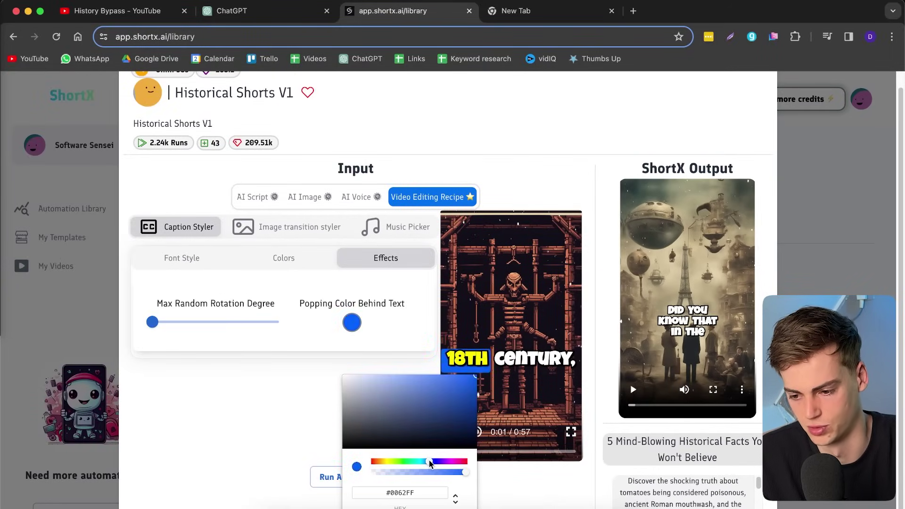
{"action": "left_click", "coordinate": [480, 390]}
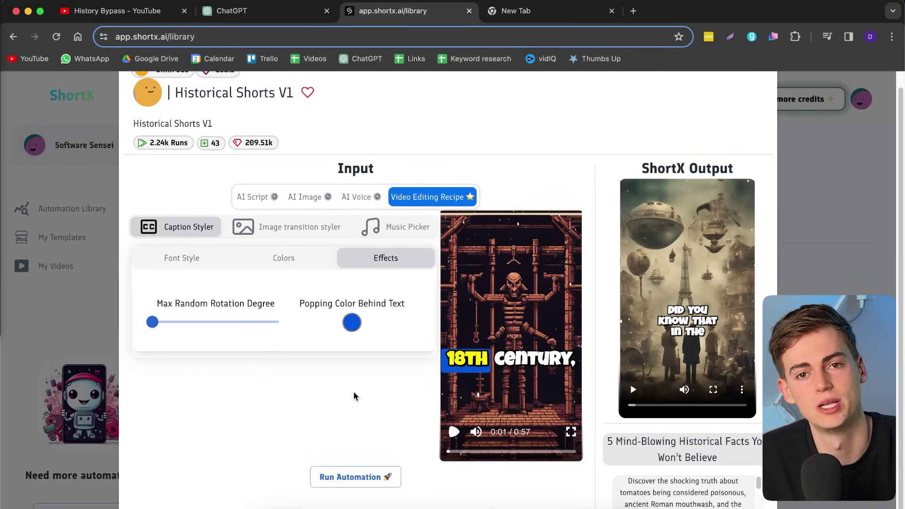
- Preview the image transitions and leave Allow woble effect enabled after toggling it
{"action": "left_click", "coordinate": [300, 227]}
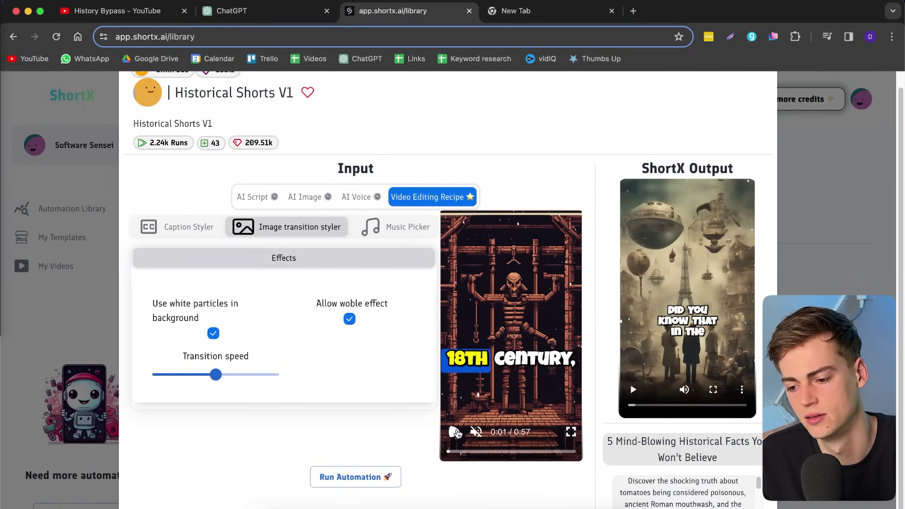
{"action": "left_click", "coordinate": [528, 268]}
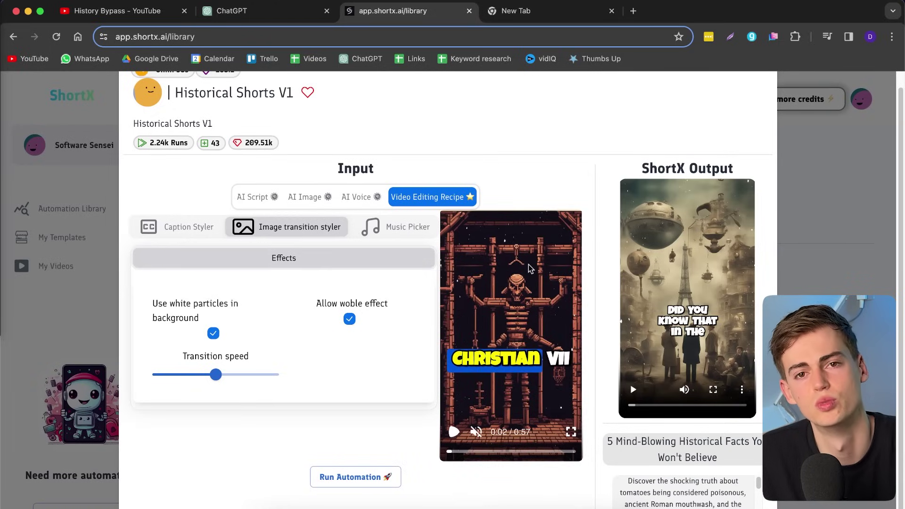
{"action": "left_click", "coordinate": [349, 320]}
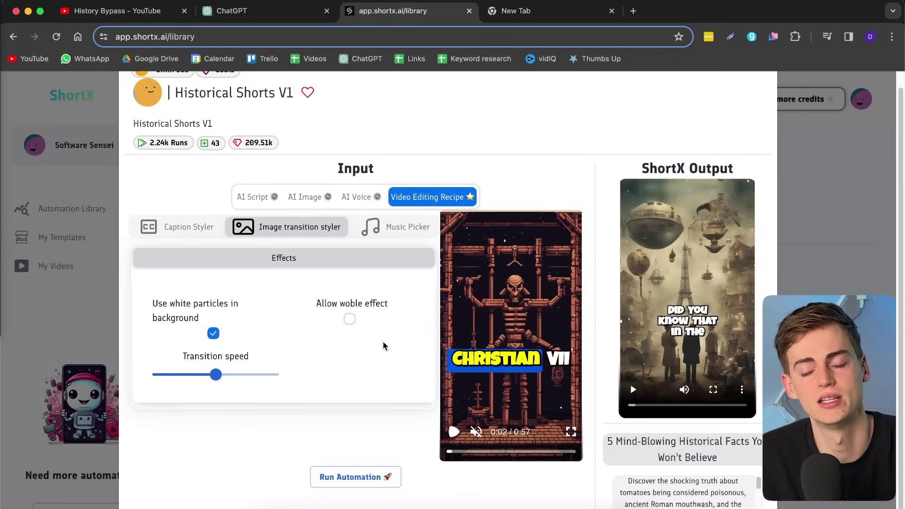
{"action": "left_click", "coordinate": [348, 320]}
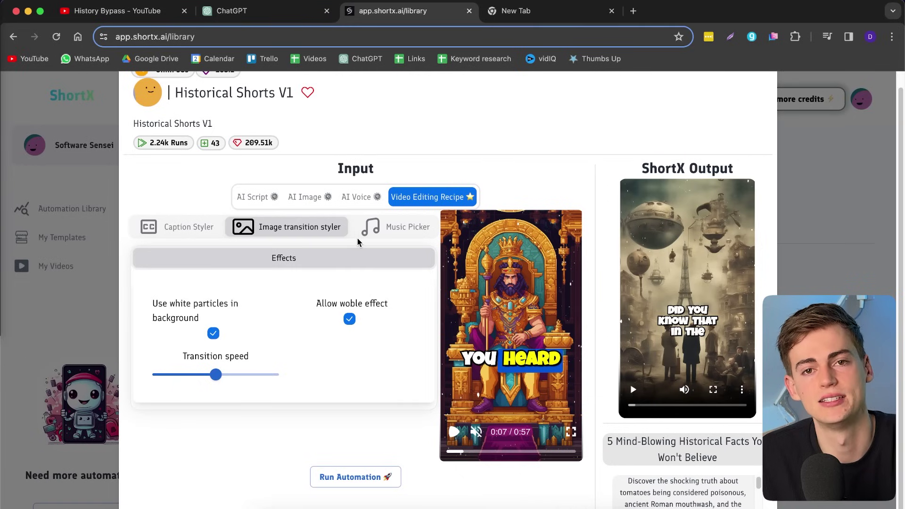
- Check the Heaven and Hell music track and run the automation, showing the 103.1-credit estimate
{"action": "left_click", "coordinate": [396, 227]}
{"action": "left_click", "coordinate": [212, 298]}
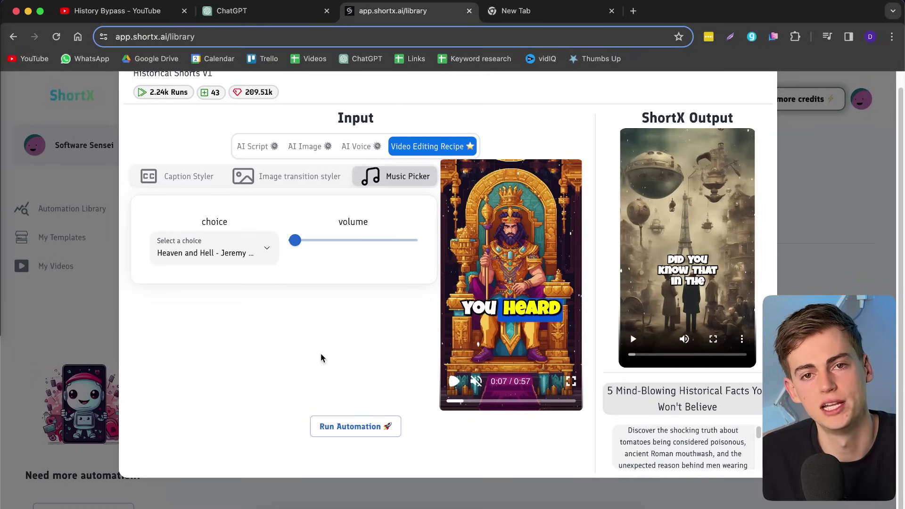
{"action": "left_click", "coordinate": [350, 426]}
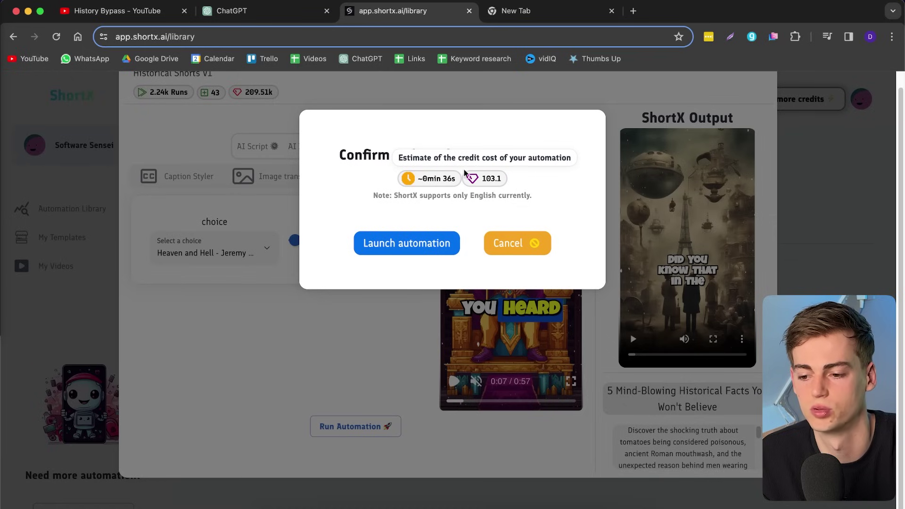
- Confirm the launch and wait for the finished alien-tech short, scored 89 and ready to download
{"action": "left_click", "coordinate": [414, 248]}
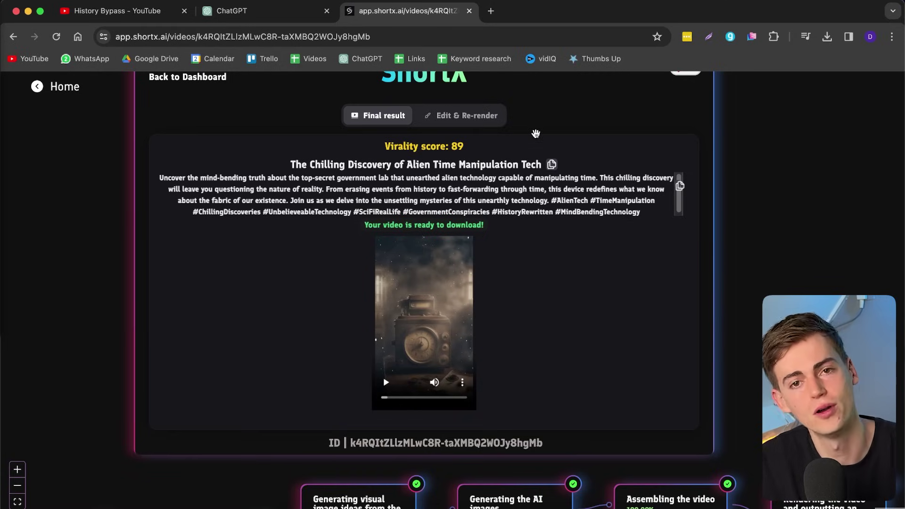
- Reopen the short for editing and select the caption word 'even' in the Caption Editor
{"action": "left_click", "coordinate": [467, 115]}
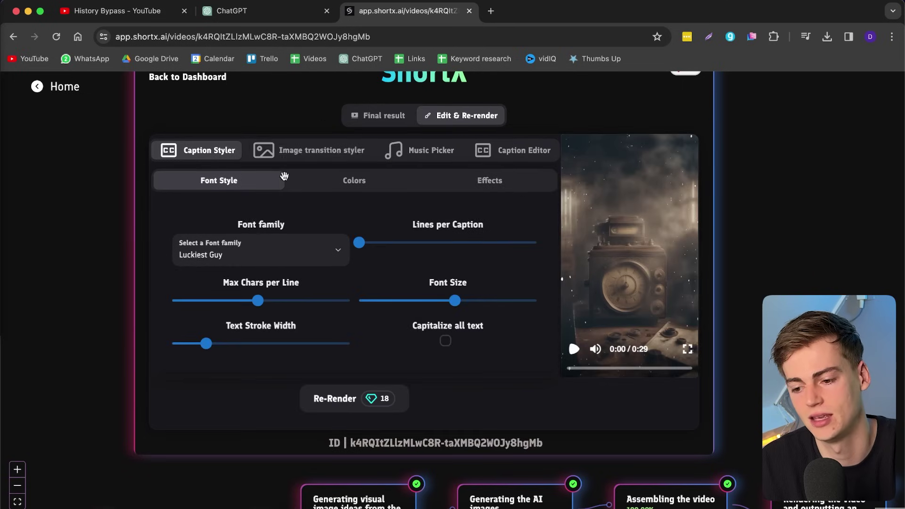
{"action": "left_click", "coordinate": [517, 153]}
{"action": "scroll", "coordinate": [407, 274], "scroll_direction": "down", "scroll_amount": 3}
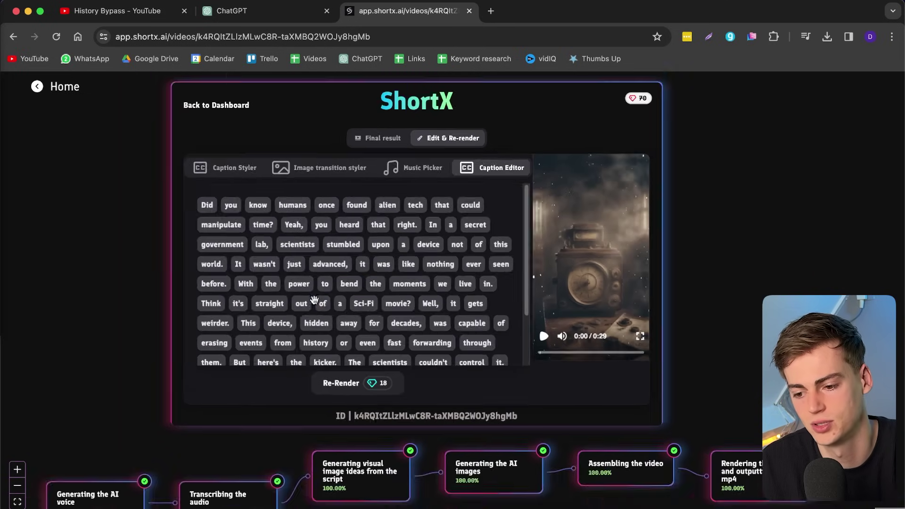
{"action": "scroll", "coordinate": [465, 308], "scroll_direction": "up", "scroll_amount": 5}
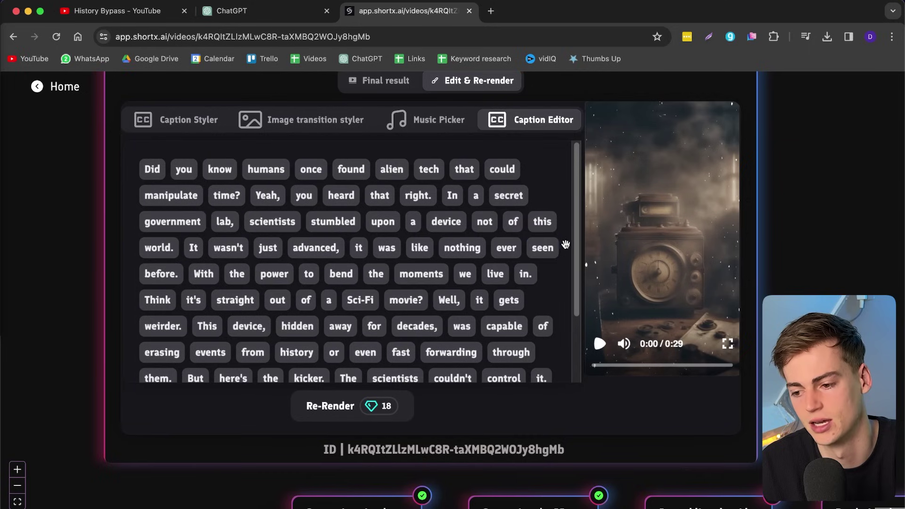
{"action": "scroll", "coordinate": [576, 255], "scroll_direction": "down", "scroll_amount": 3}
{"action": "left_click", "coordinate": [365, 268]}
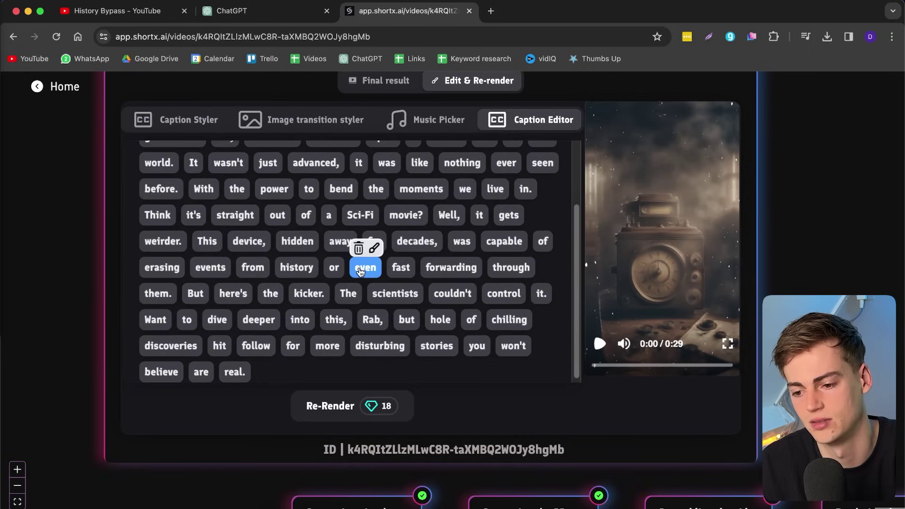
{"action": "left_click", "coordinate": [362, 271]}
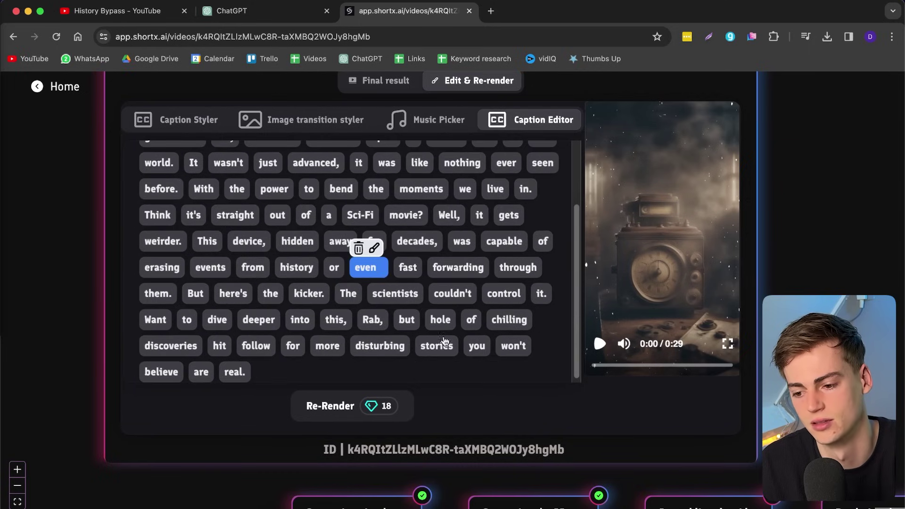